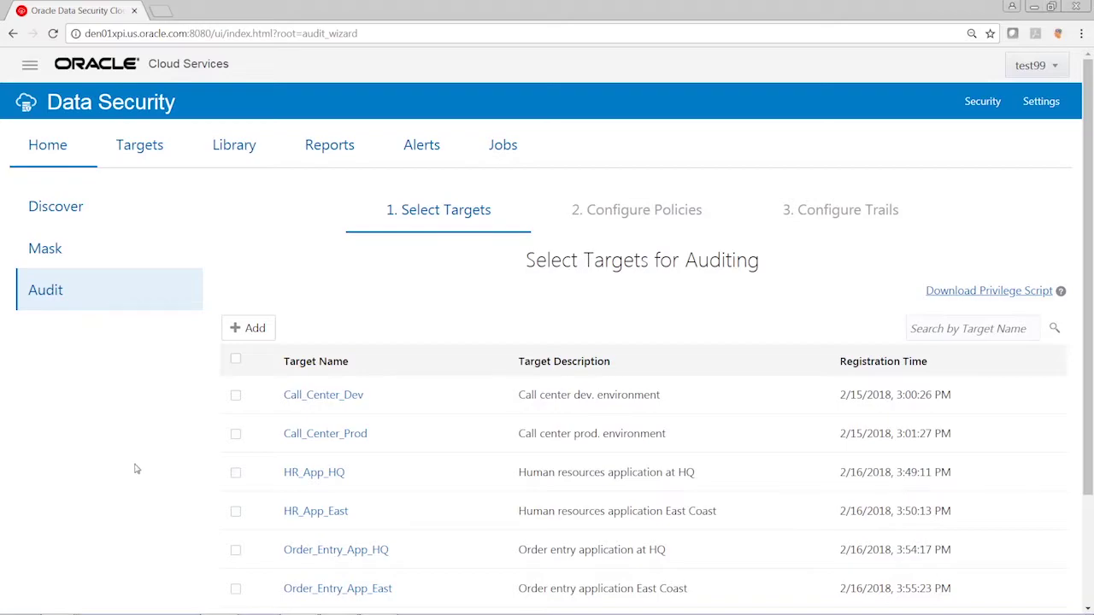
# Select Call_Center_Prod as the target for auditing and proceed to the audit policy configuration
pyautogui.scroll(-3, 372, 445)
pyautogui.scroll(3, 373, 442)
pyautogui.click(237, 438)
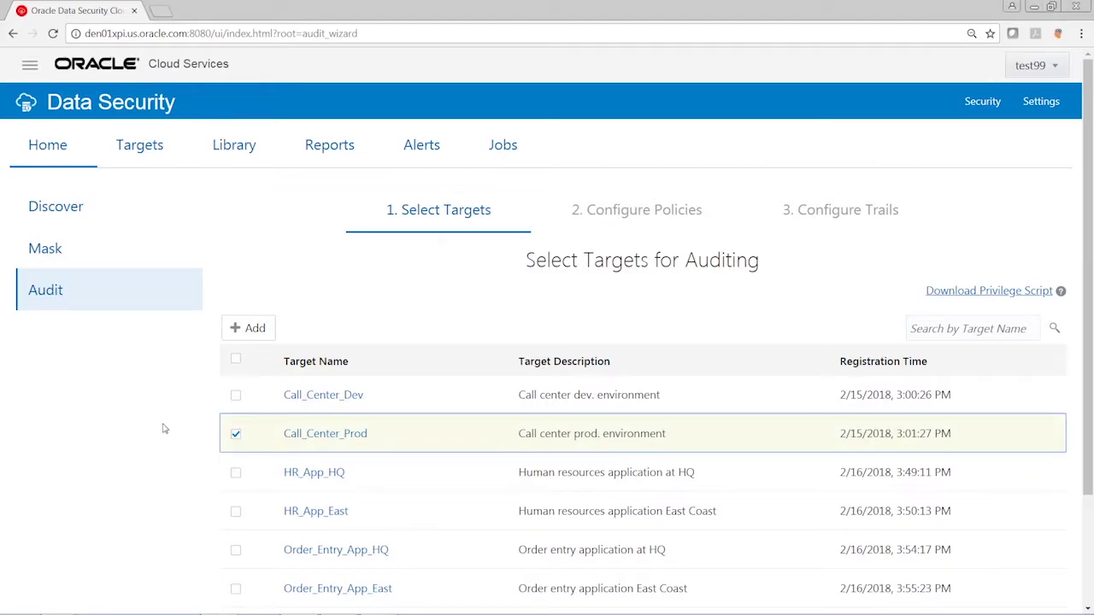
pyautogui.scroll(-1, 165, 429)
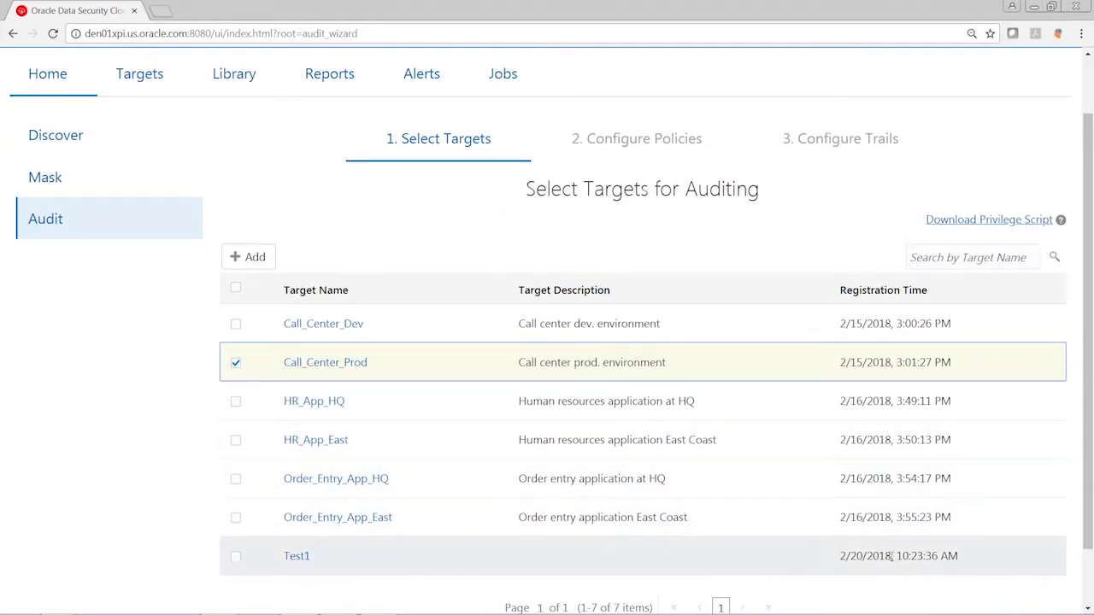
pyautogui.scroll(-1, 891, 556)
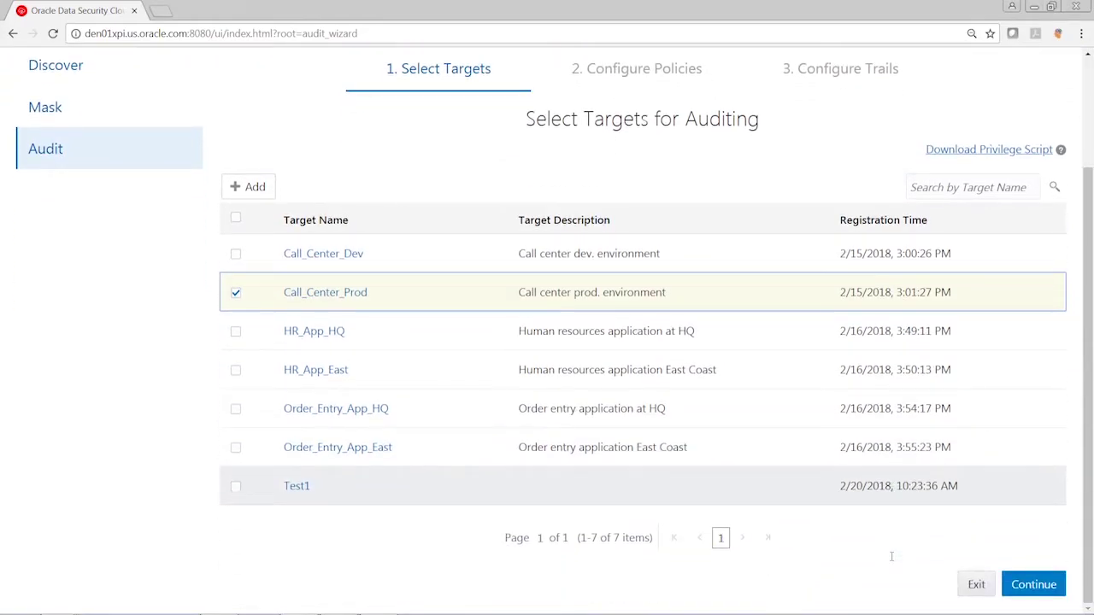
pyautogui.click(1023, 585)
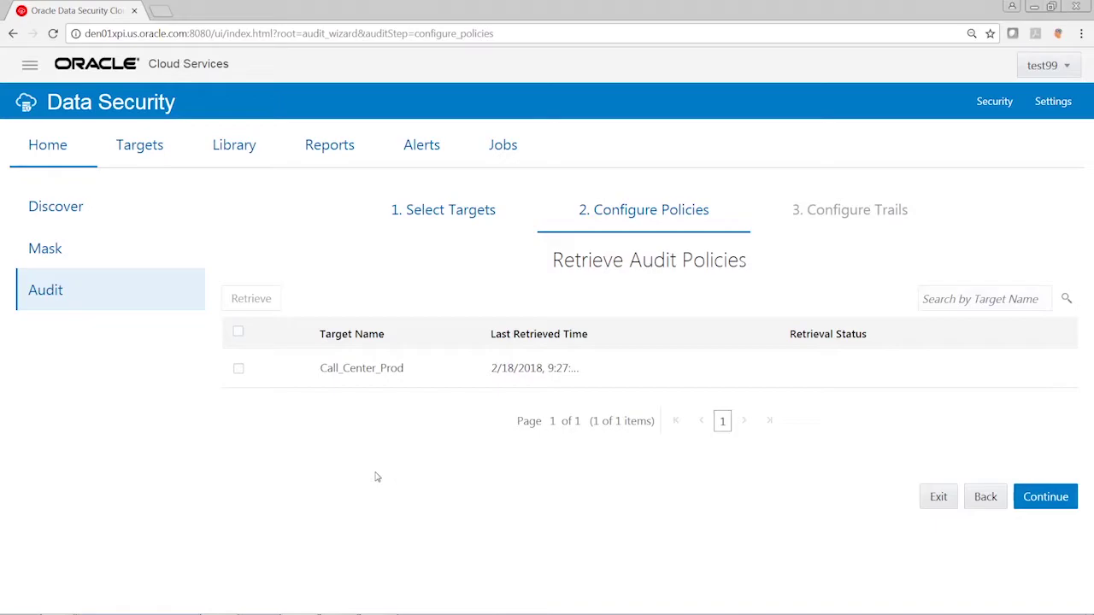
# Mark Call_Center_Prod on the policy retrieval page and proceed to reviewing its audit and alert policies
pyautogui.click(238, 368)
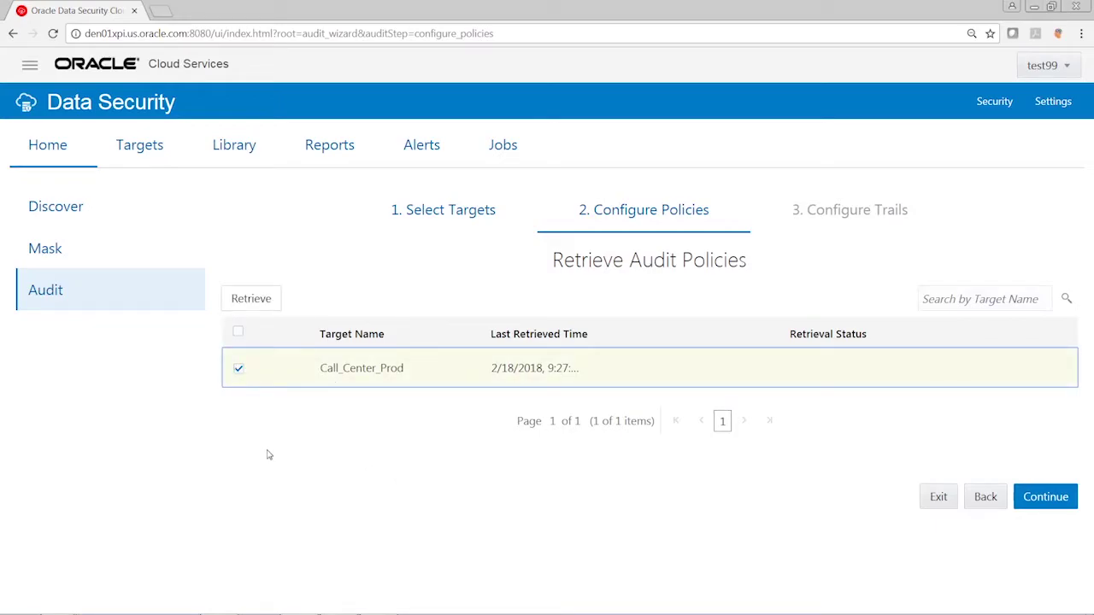
pyautogui.click(1046, 499)
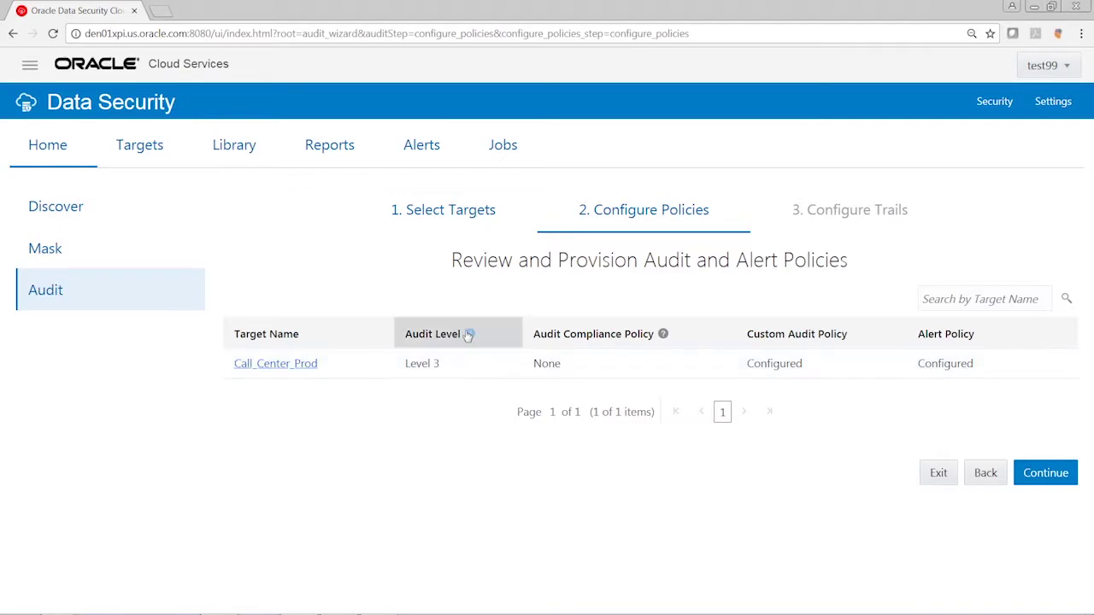
pyautogui.moveTo(471, 335)
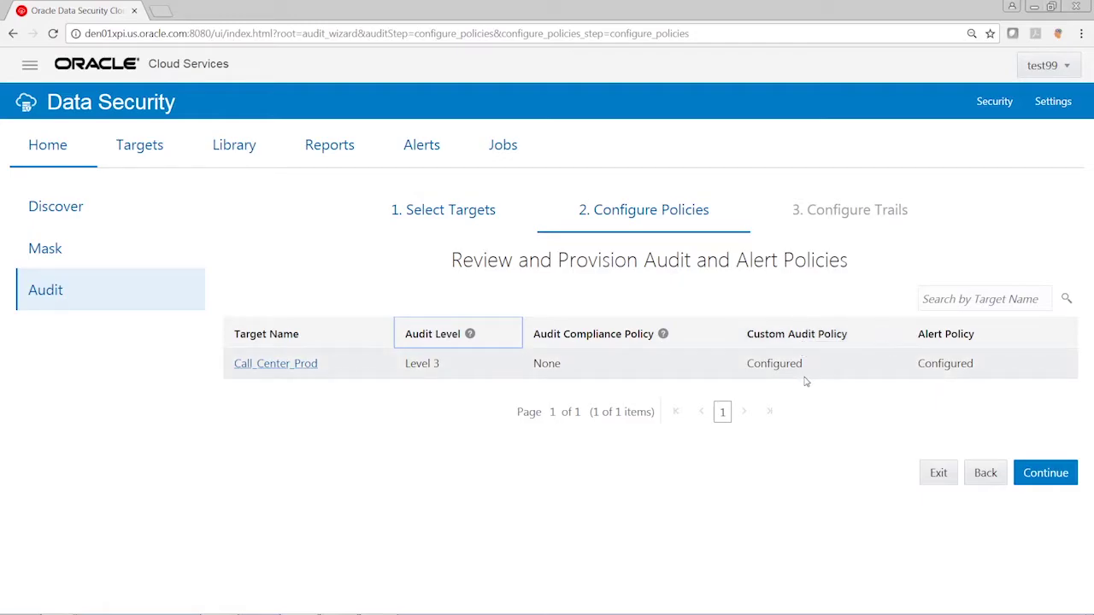
# Review Call_Center_Prod's audit level options, custom audit policy and alert policies, and close the policy editor without provisioning
pyautogui.click(297, 366)
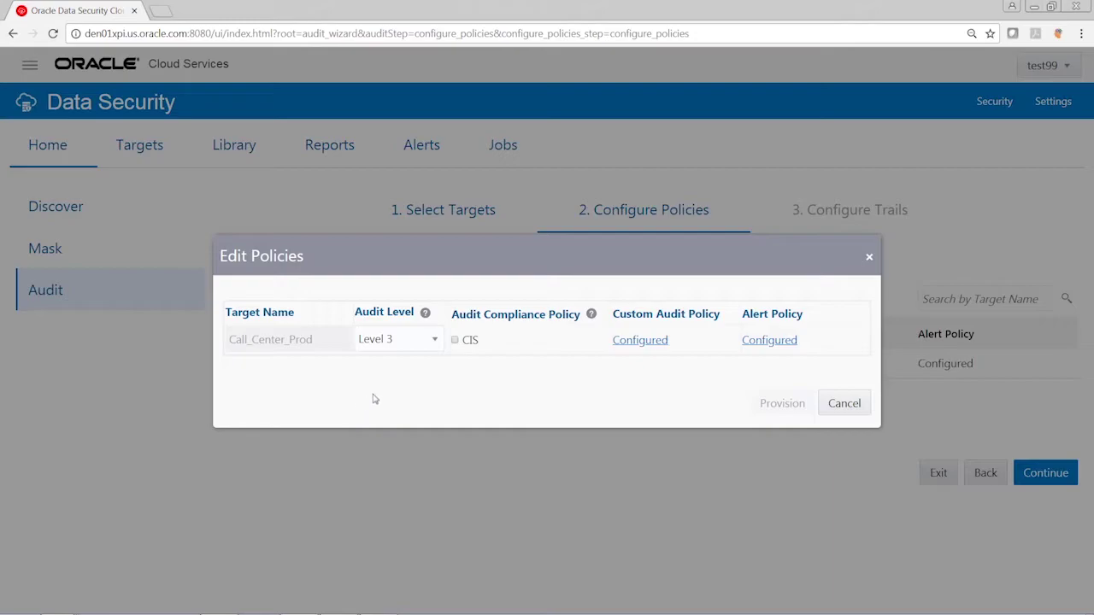
pyautogui.click(437, 340)
pyautogui.click(435, 340)
pyautogui.click(655, 346)
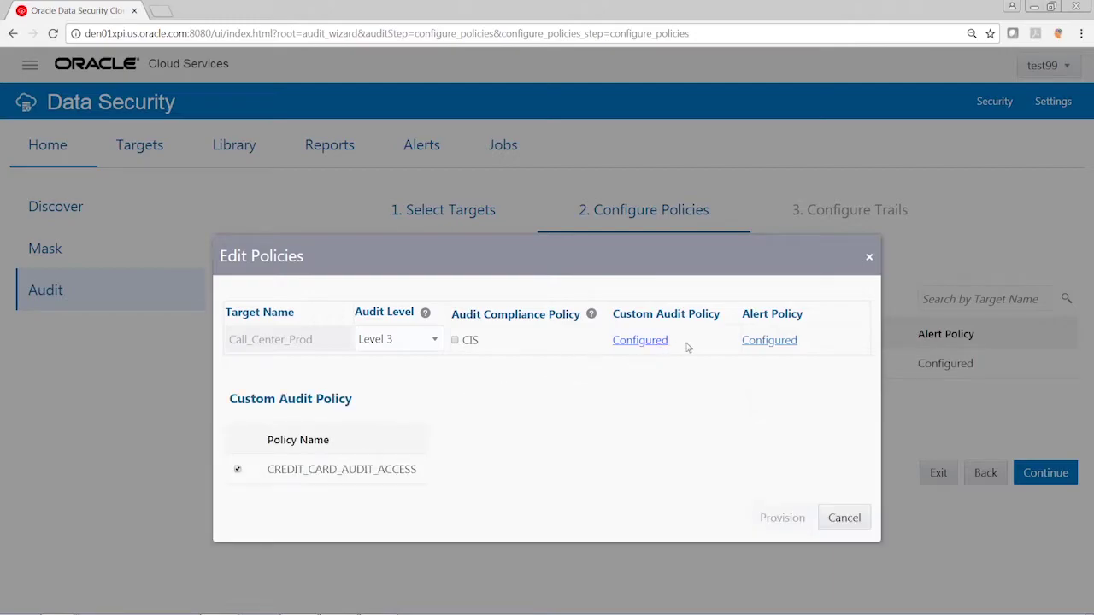
pyautogui.click(777, 342)
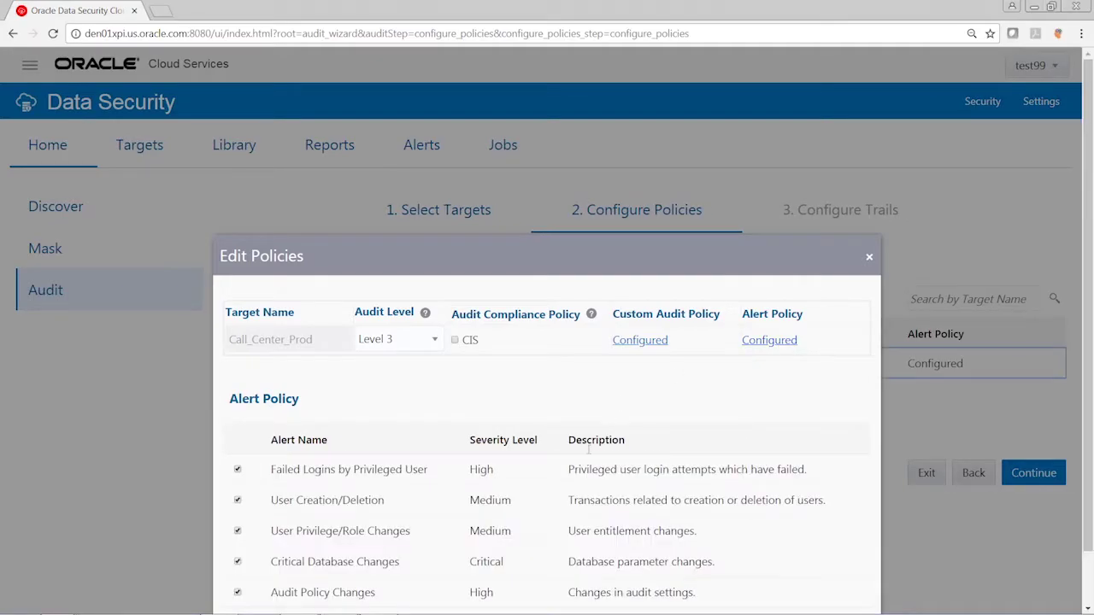
pyautogui.scroll(-1, 544, 507)
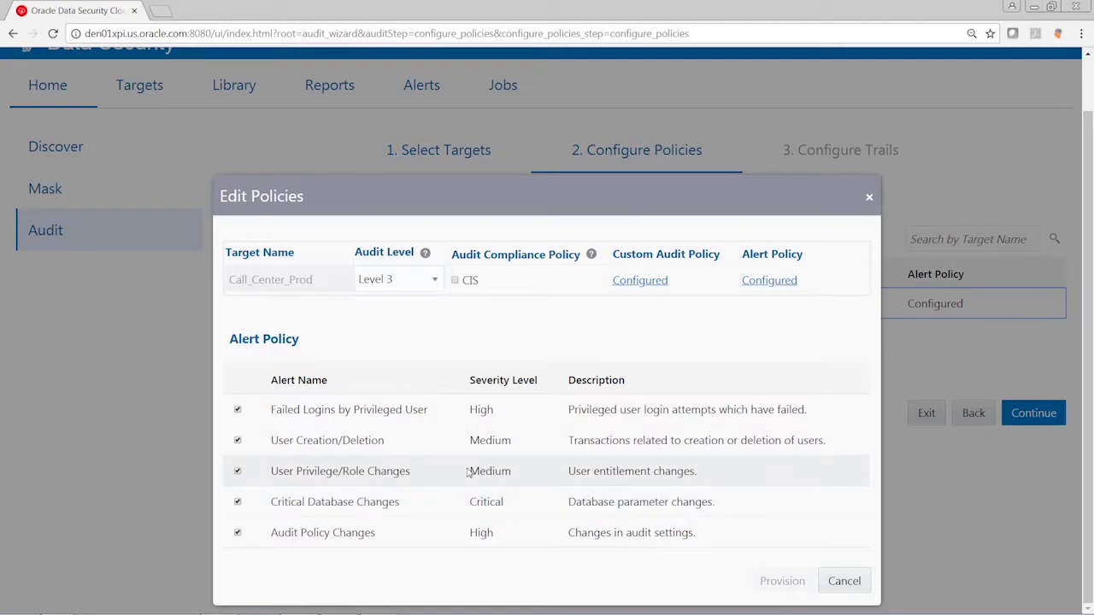
pyautogui.click(844, 581)
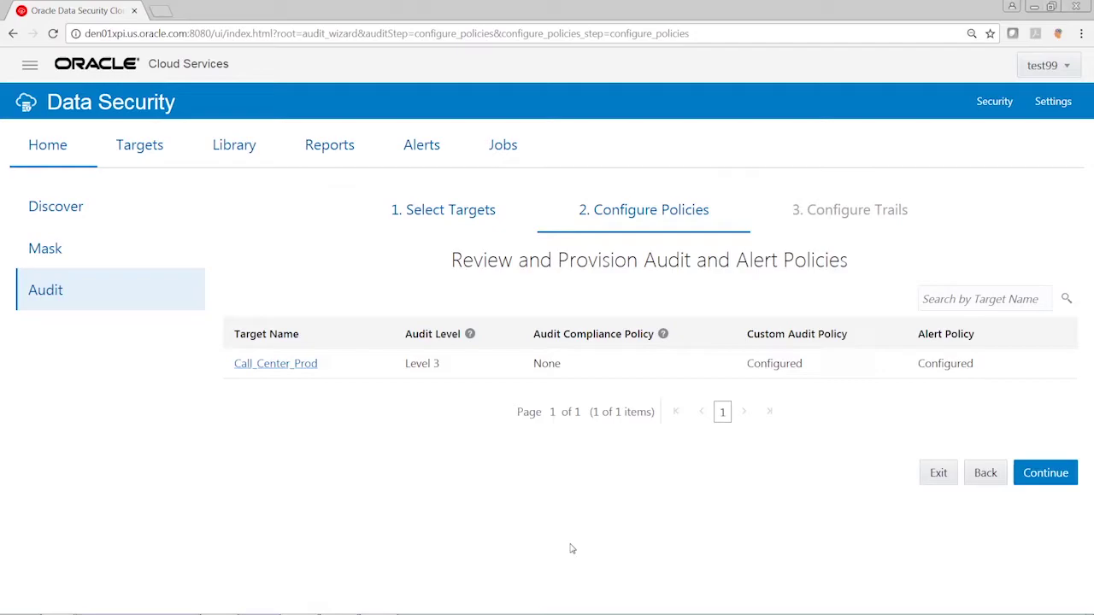
# Proceed to the audit trail configuration and view the trail registration form without registering a trail
pyautogui.click(1039, 477)
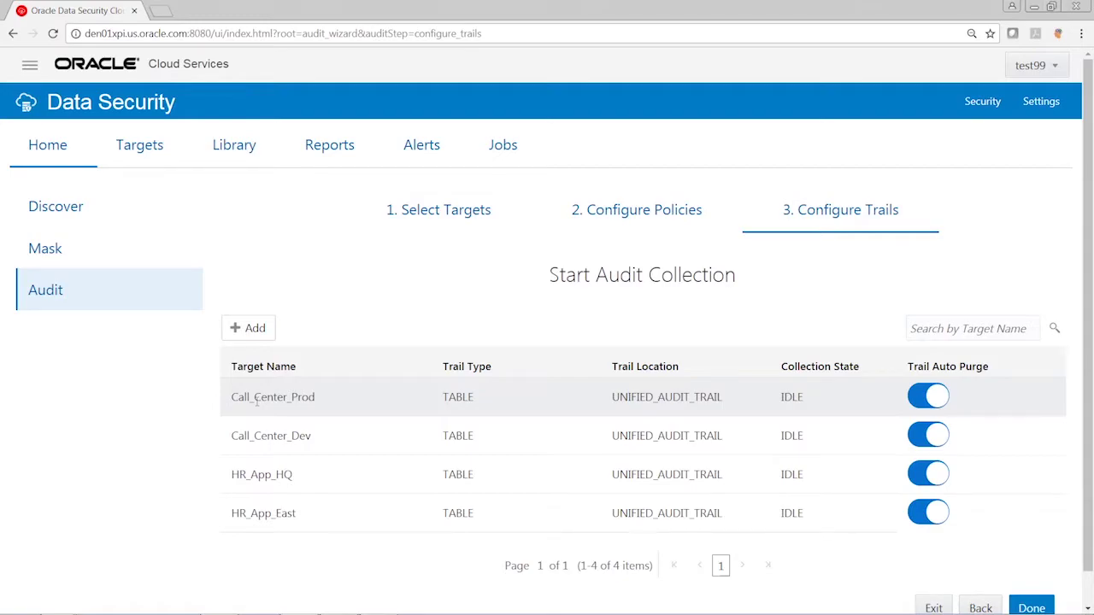
pyautogui.click(249, 329)
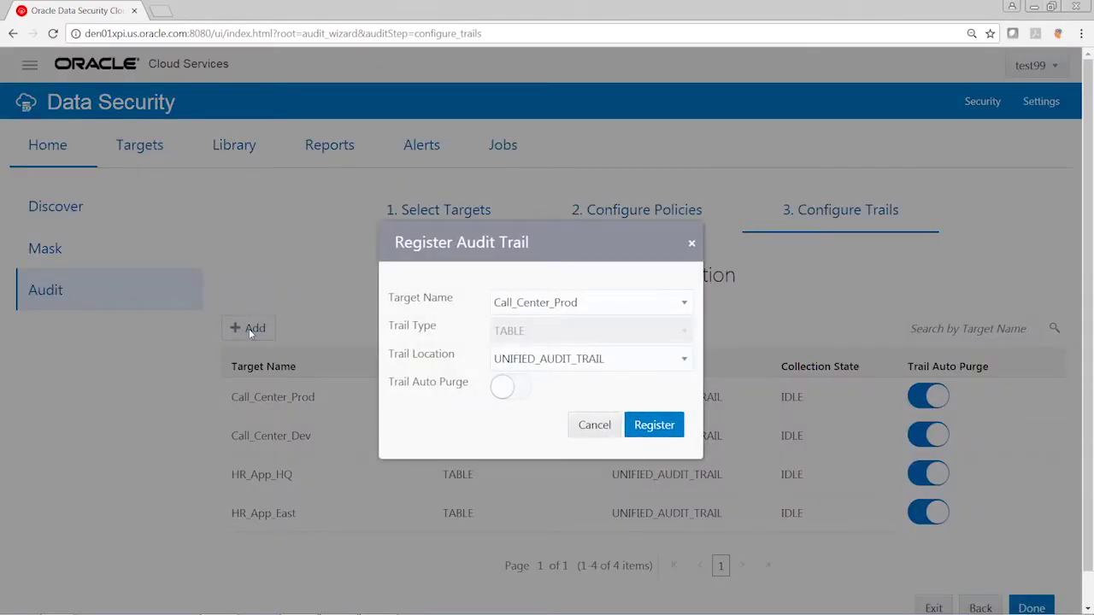
pyautogui.click(694, 247)
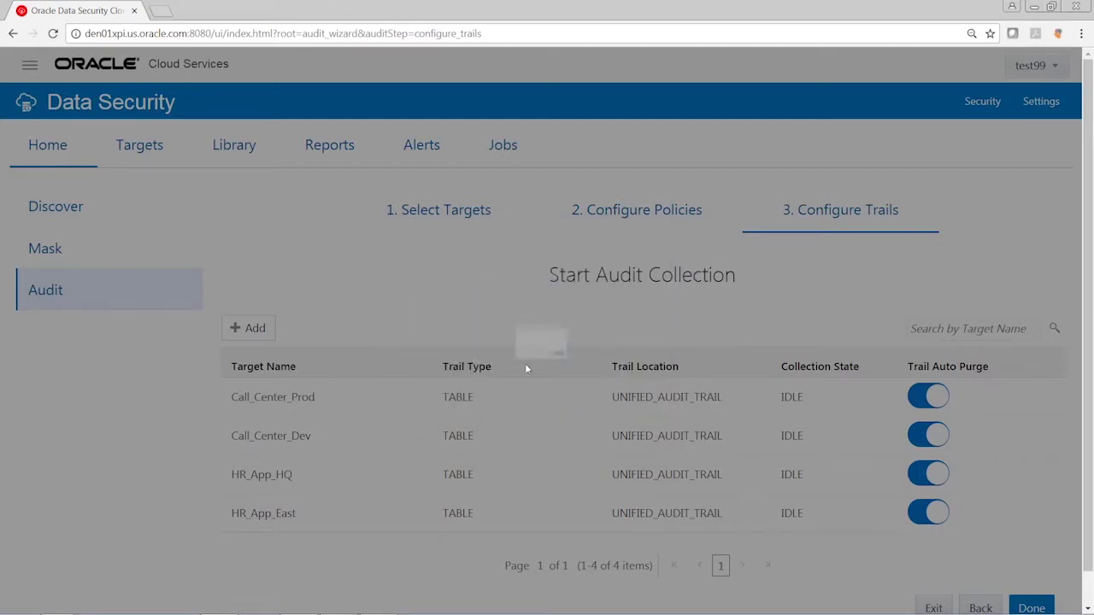
# Complete the audit wizard, leaving Trail Auto Purge enabled for all listed targets
pyautogui.click(935, 398)
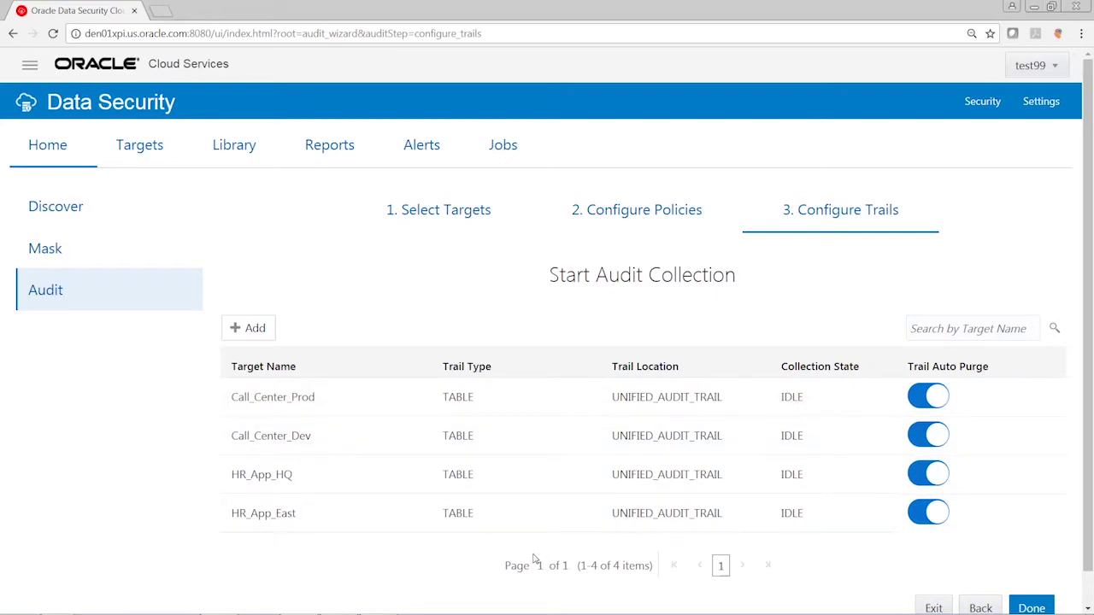
pyautogui.scroll(-1, 531, 562)
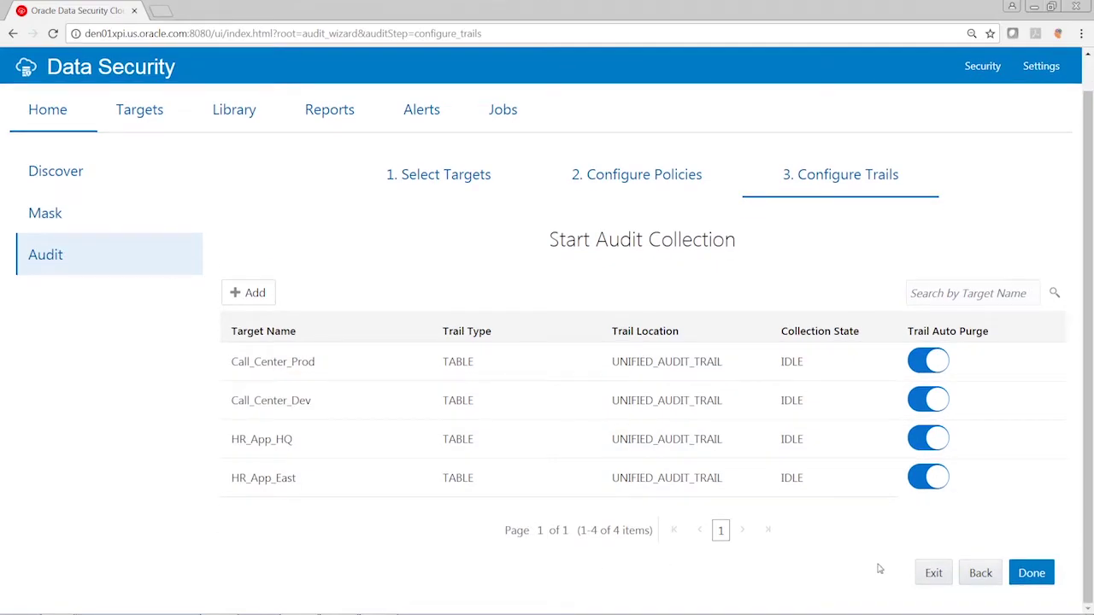
pyautogui.click(1031, 573)
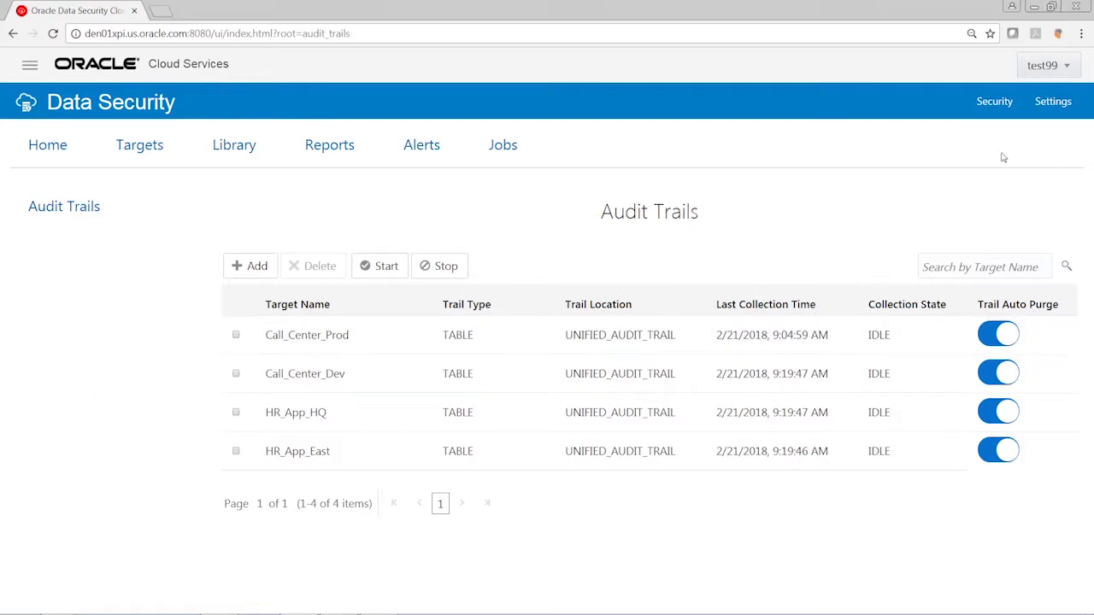
# Check the audit data retention setting and review the collection status of the targets' audit trails
pyautogui.click(1053, 102)
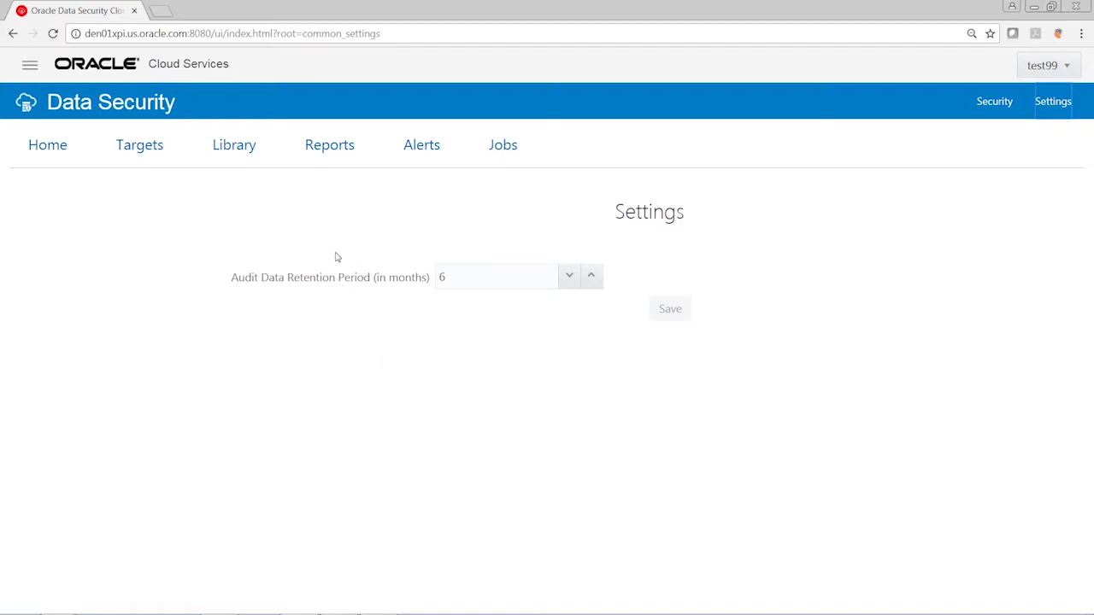
pyautogui.click(141, 149)
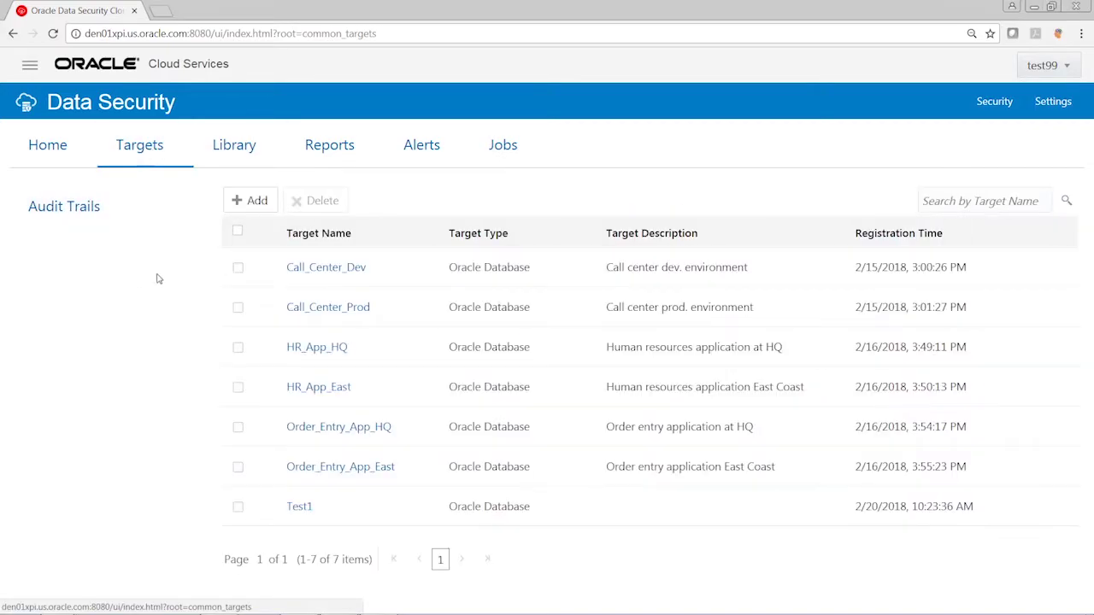
pyautogui.click(64, 206)
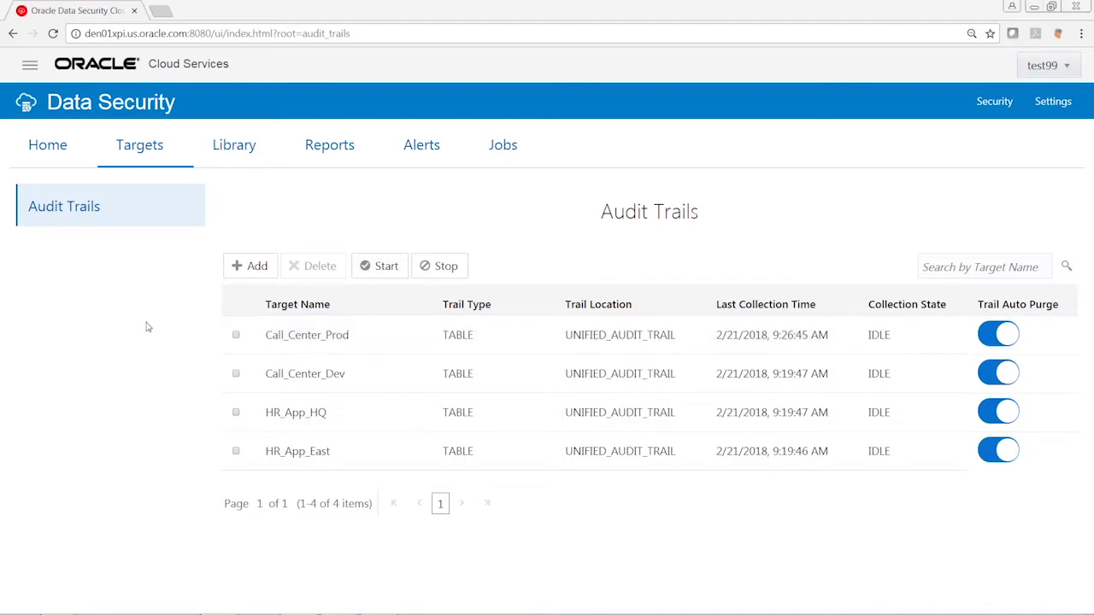
# Open the alerts list, inspect the details of alert 2, and look over the remaining alerts
pyautogui.click(432, 155)
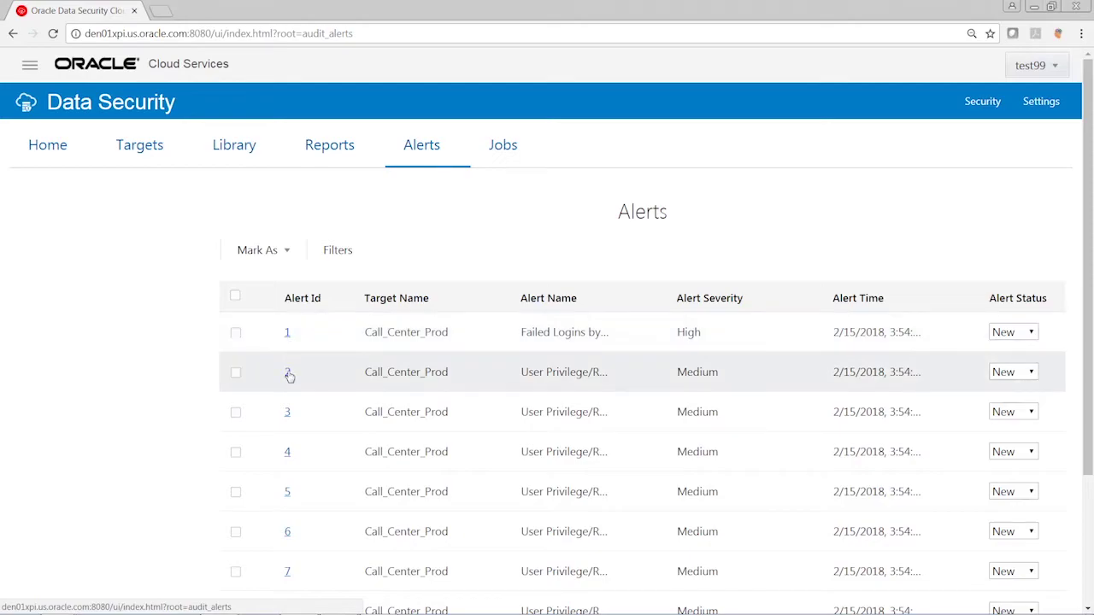
pyautogui.click(288, 373)
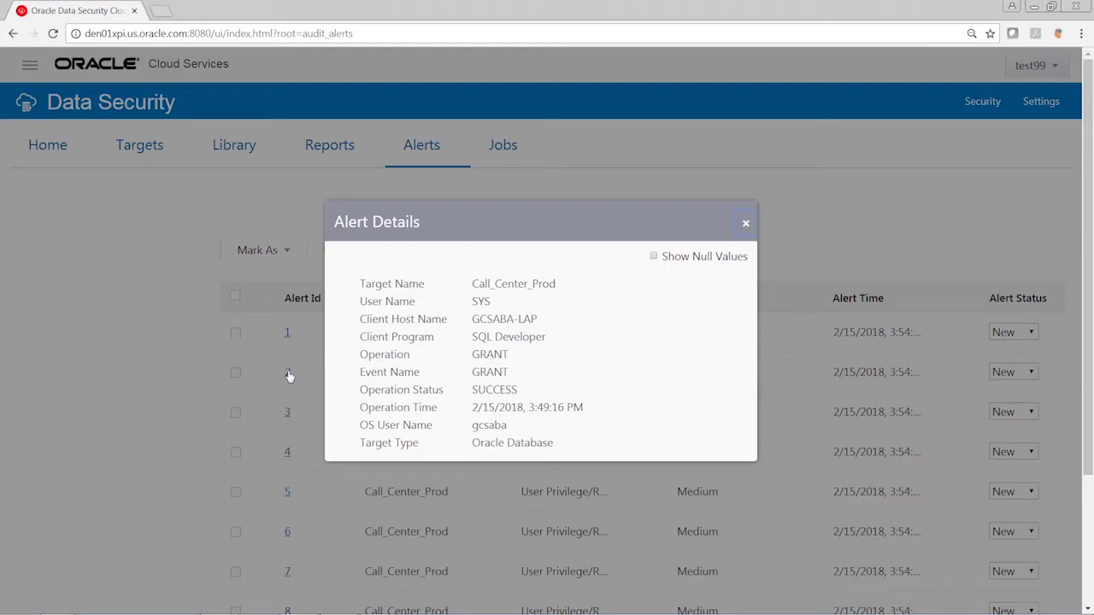
pyautogui.click(745, 223)
pyautogui.scroll(-1, 485, 318)
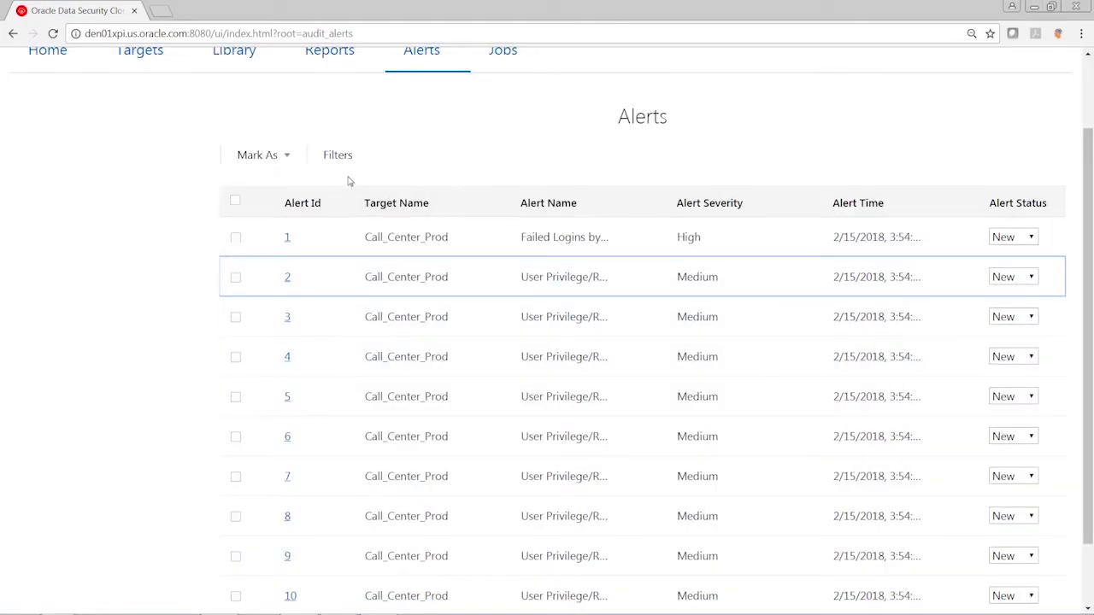
# Show the alert filter fields and view the status options for alerts 1 and 2 without changing them
pyautogui.click(347, 160)
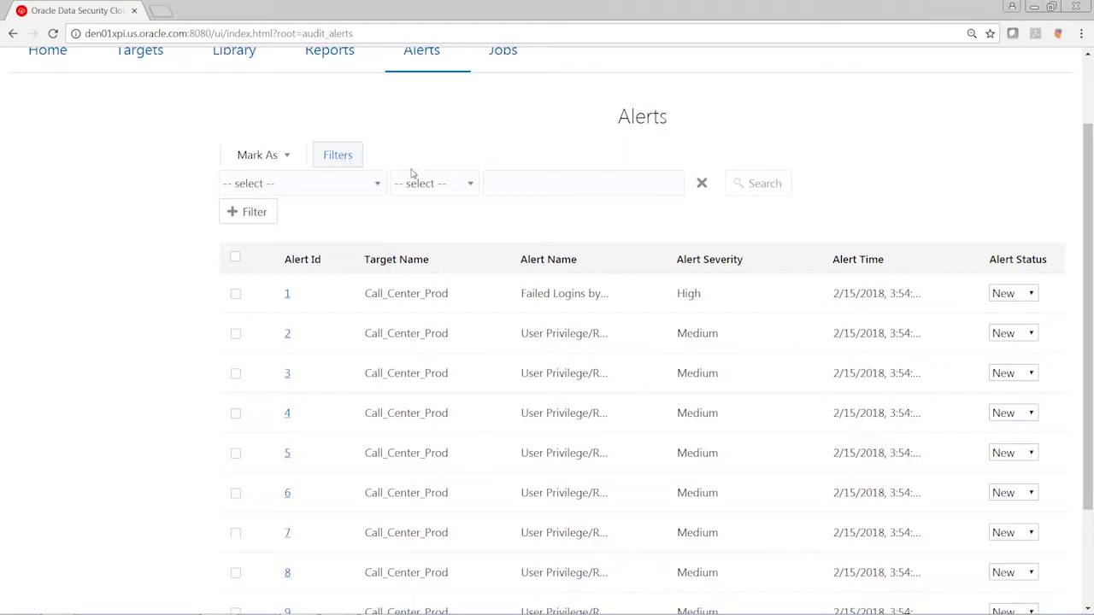
pyautogui.click(1031, 296)
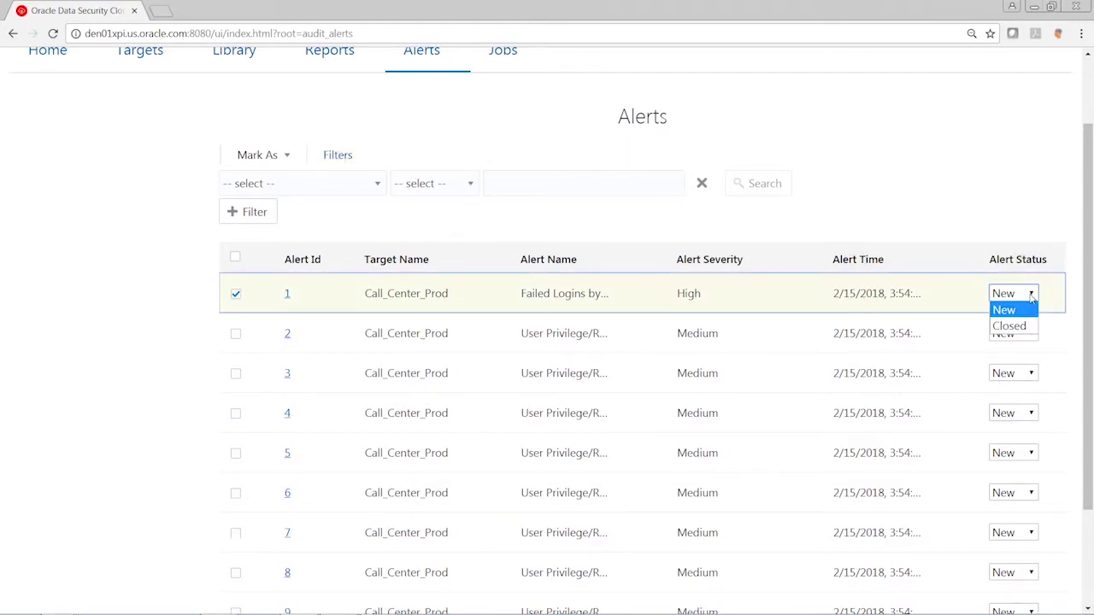
pyautogui.click(1034, 340)
pyautogui.scroll(-1, 1035, 298)
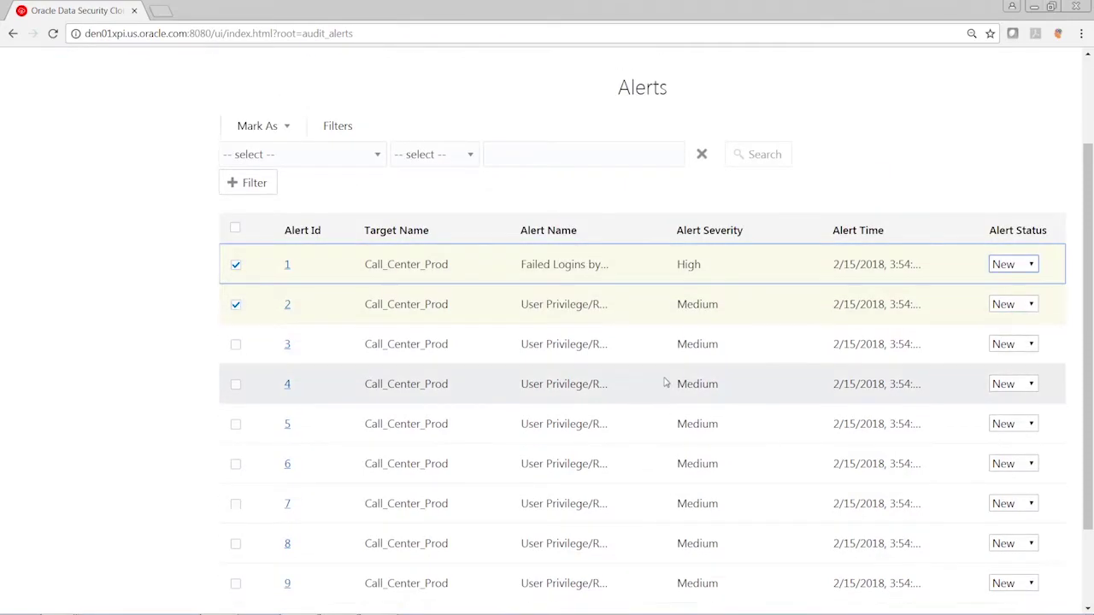
pyautogui.scroll(2, 665, 382)
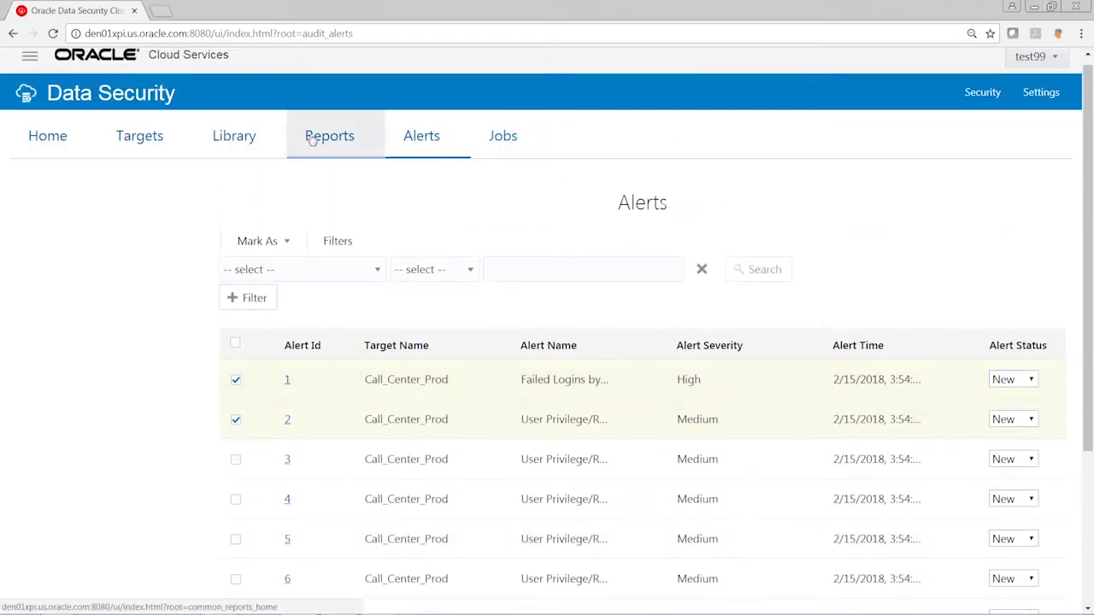
# Open the All Activity audit report and inspect the event details of its first Call_Center_Prod record
pyautogui.click(346, 143)
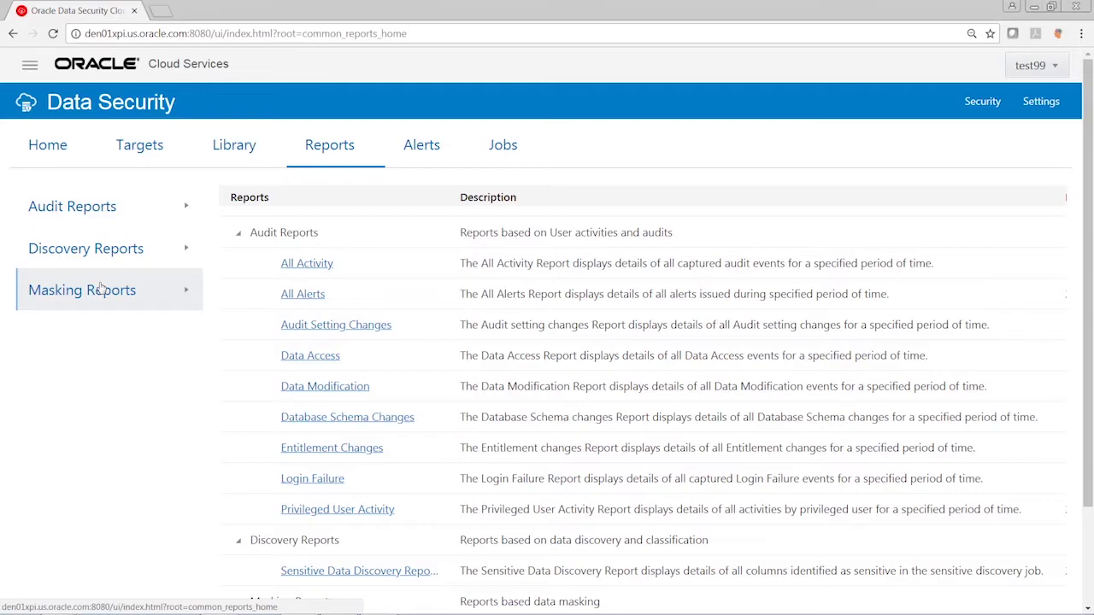
pyautogui.click(306, 264)
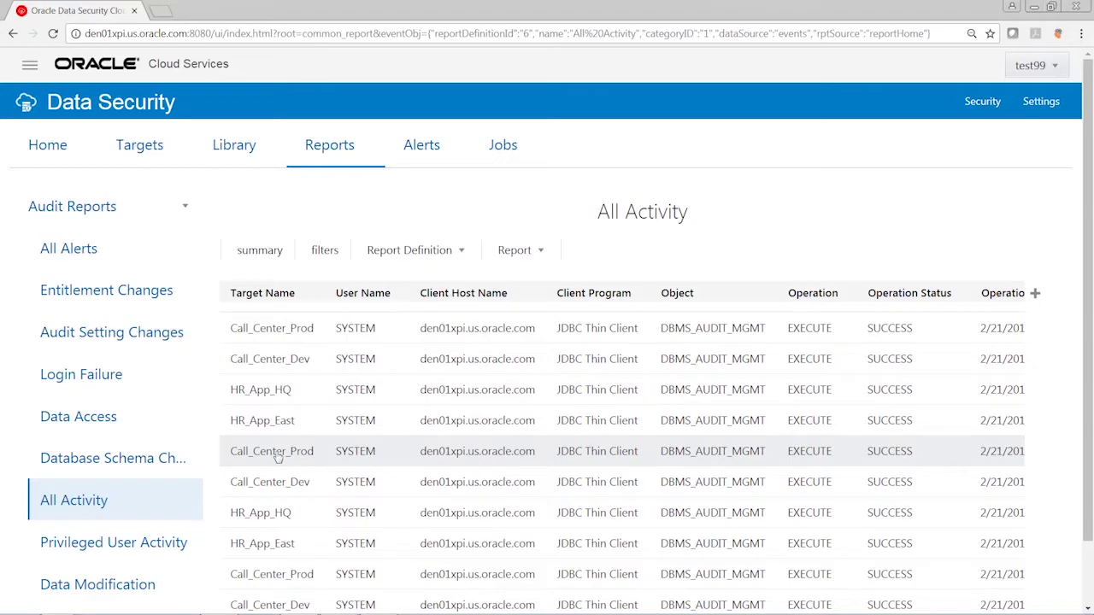
pyautogui.click(291, 330)
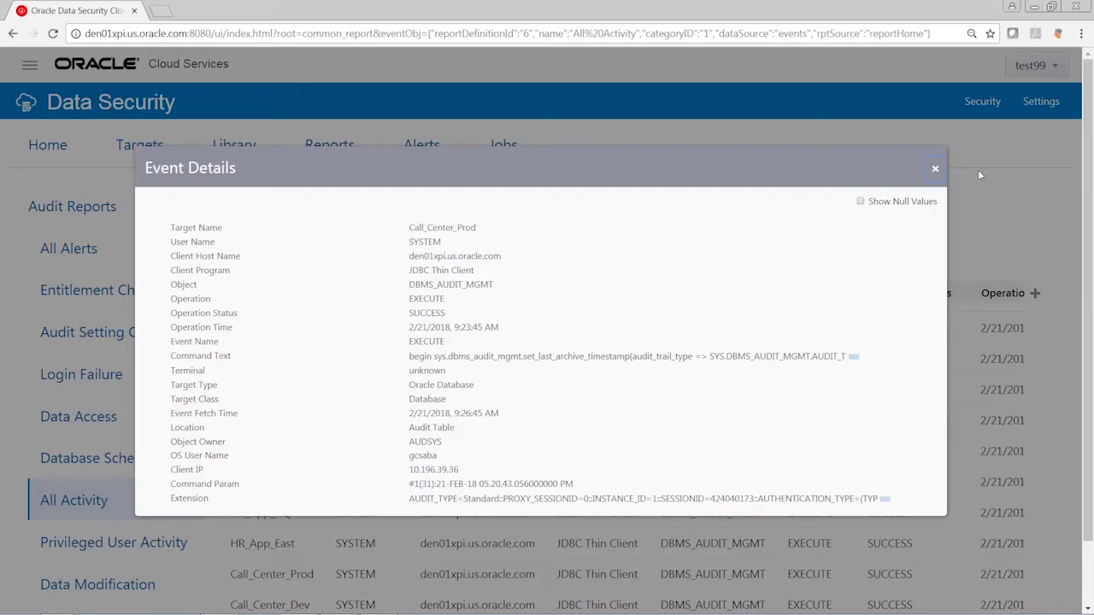
pyautogui.click(937, 168)
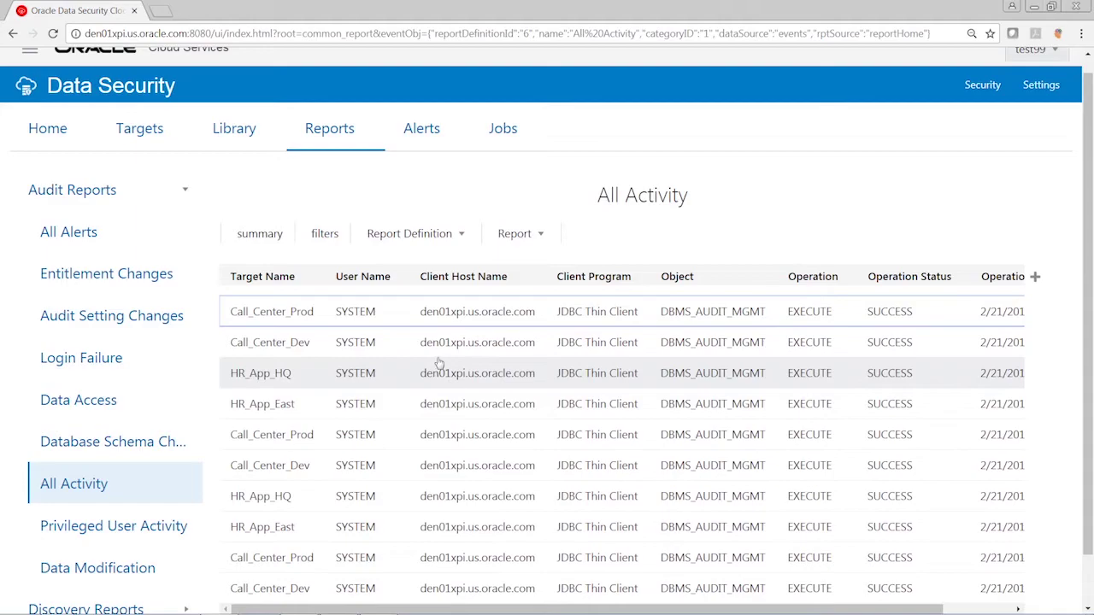
# Show the All Activity report's summary and filter fields, and view its options for saving the definition and generating or downloading the report
pyautogui.click(261, 242)
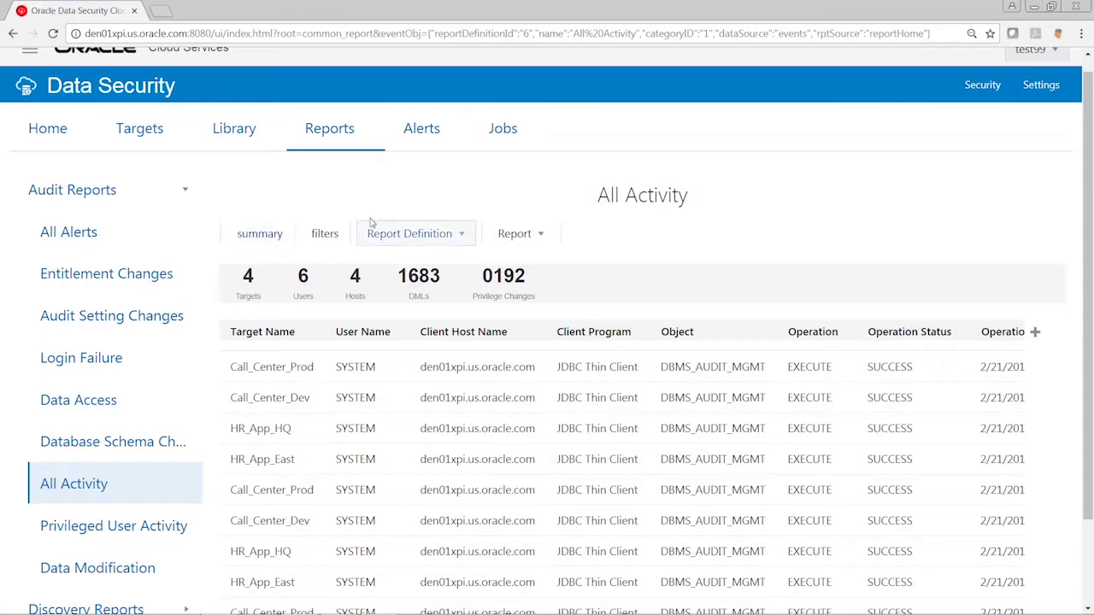
pyautogui.click(335, 241)
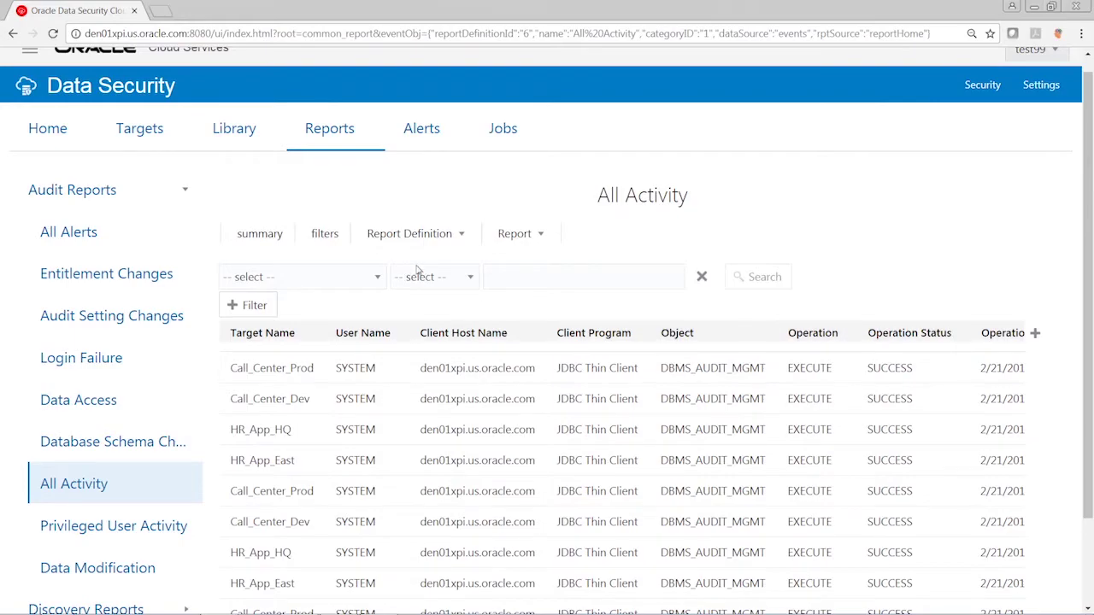
pyautogui.click(428, 239)
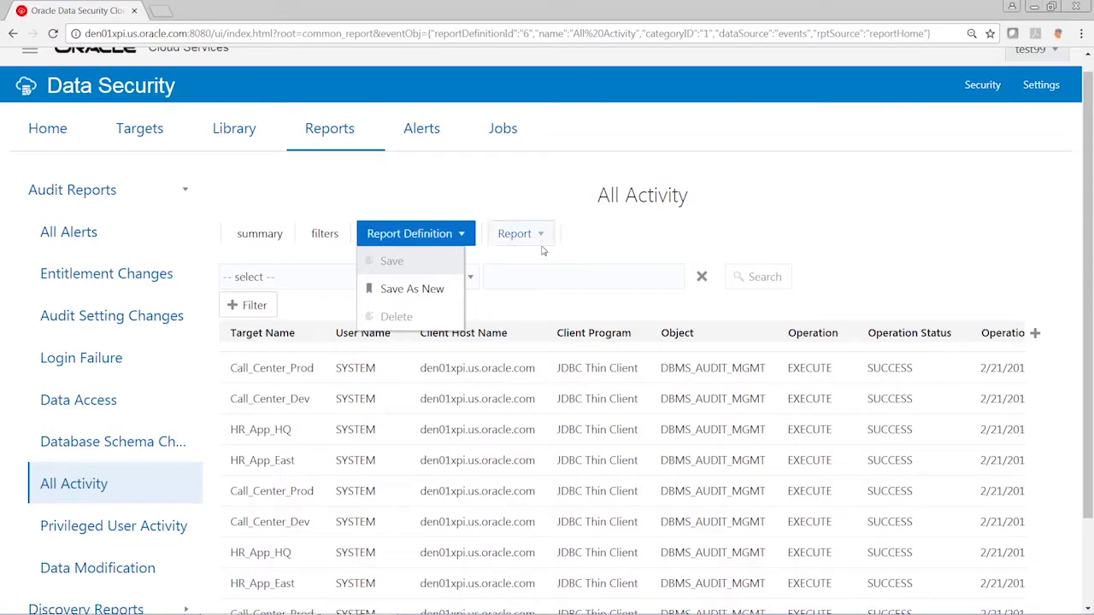
pyautogui.click(517, 234)
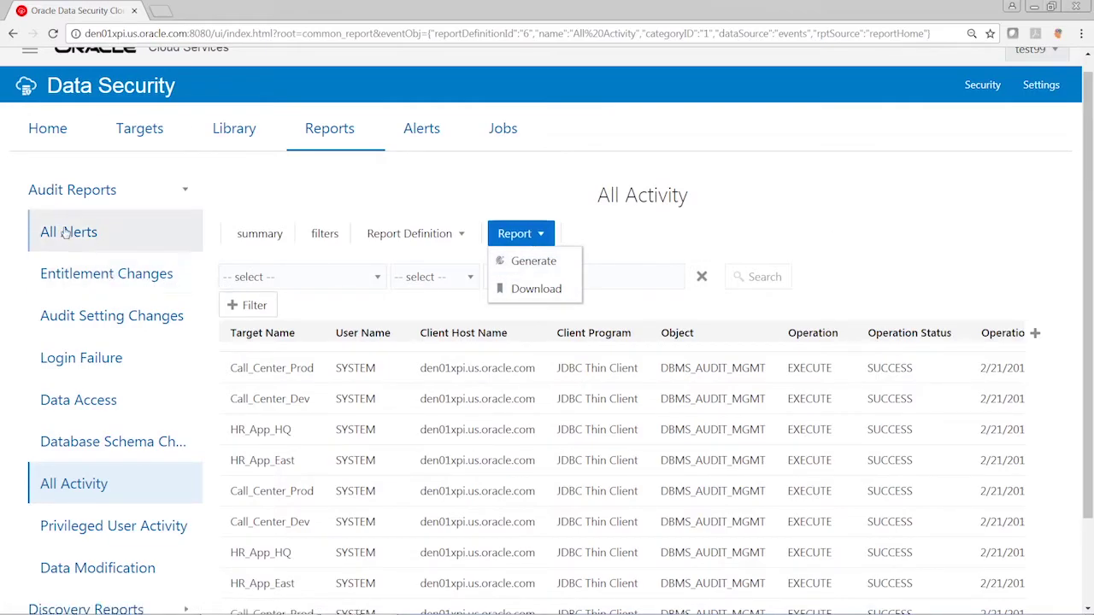
# Look through the Entitlement Changes, Audit Setting Changes, Login Failure, Data Access, Database Schema Changes and Data Modification audit reports in turn
pyautogui.click(77, 282)
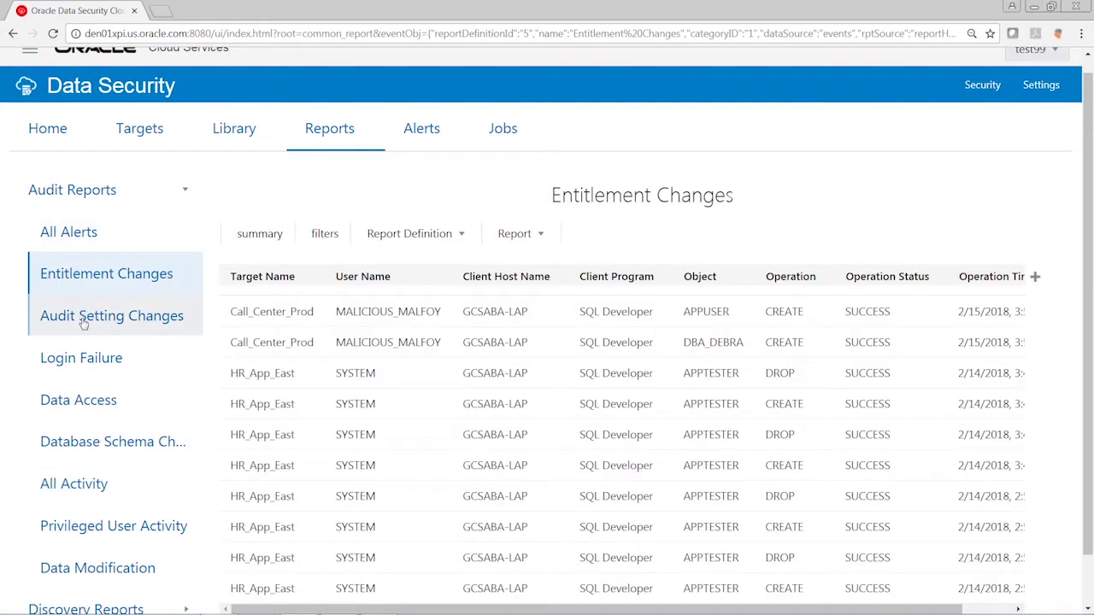
pyautogui.click(83, 322)
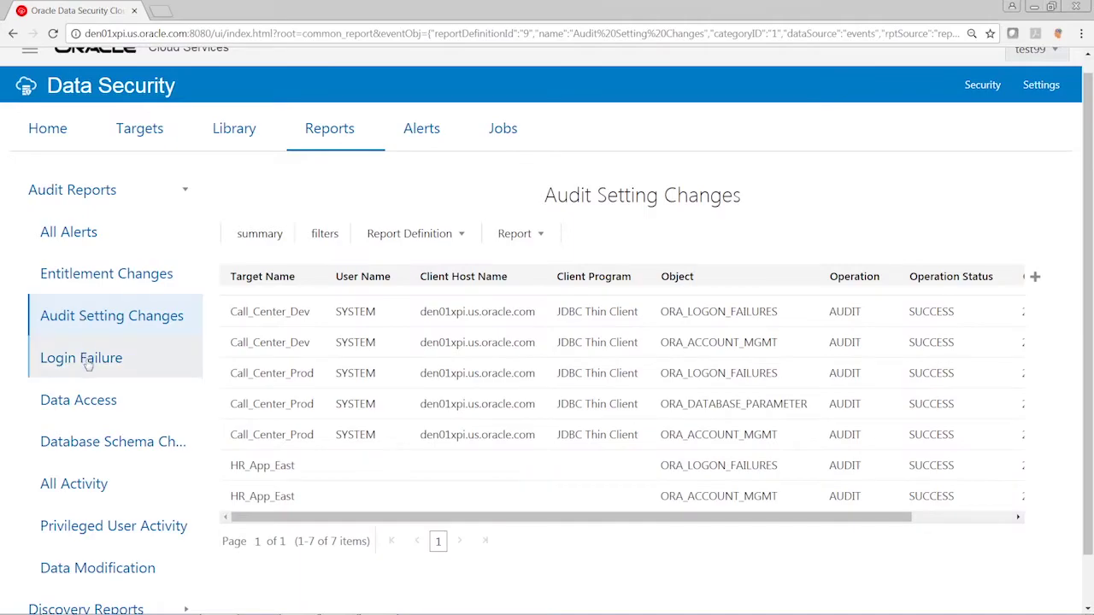
pyautogui.click(88, 363)
pyautogui.click(88, 419)
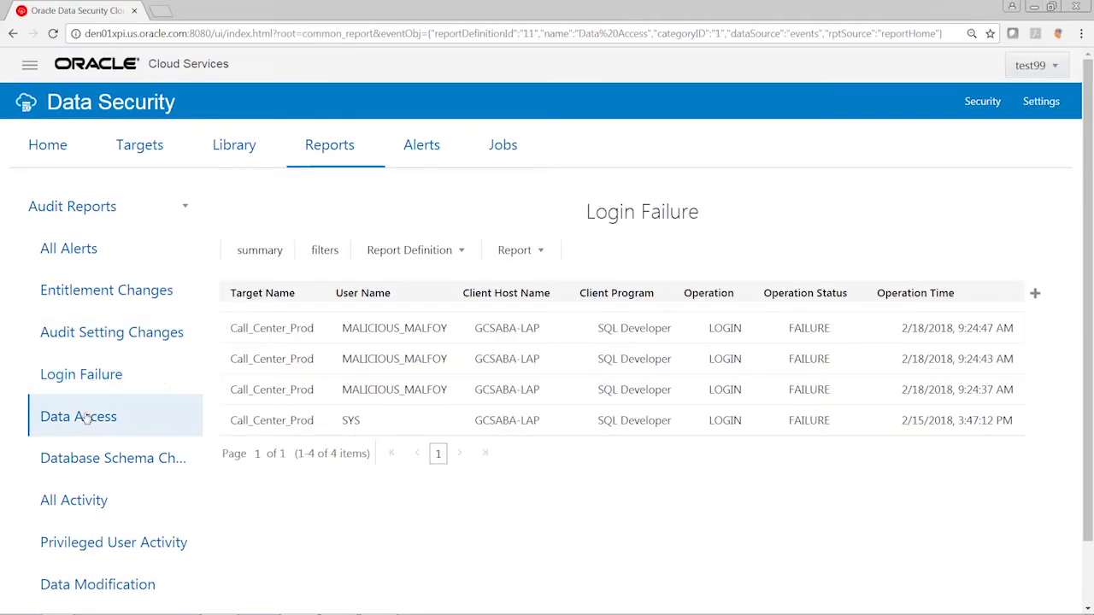
pyautogui.click(90, 459)
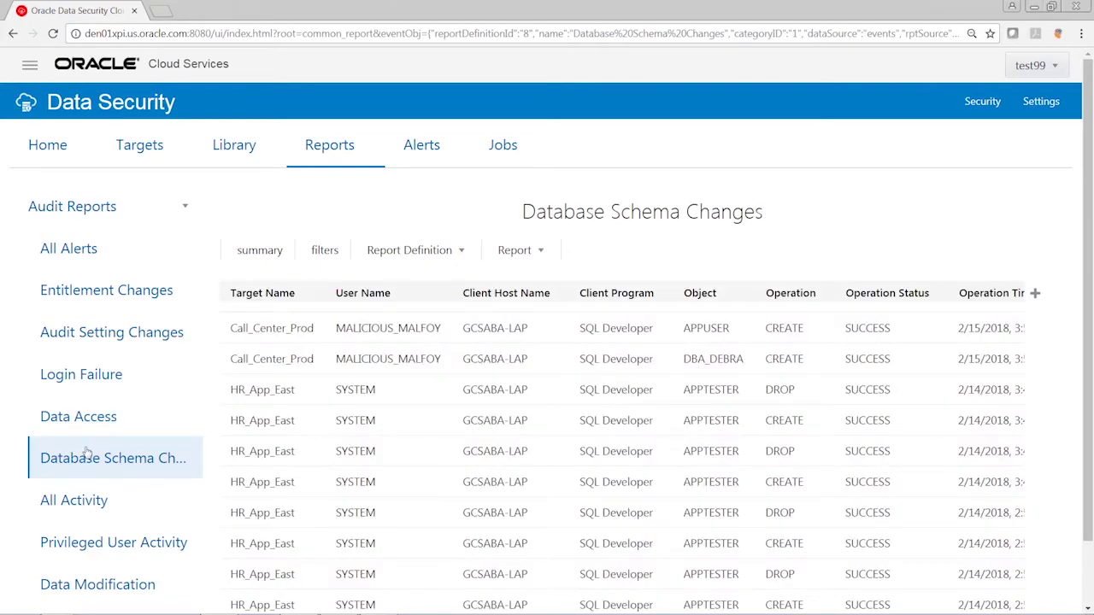
pyautogui.scroll(-1, 85, 453)
pyautogui.click(93, 511)
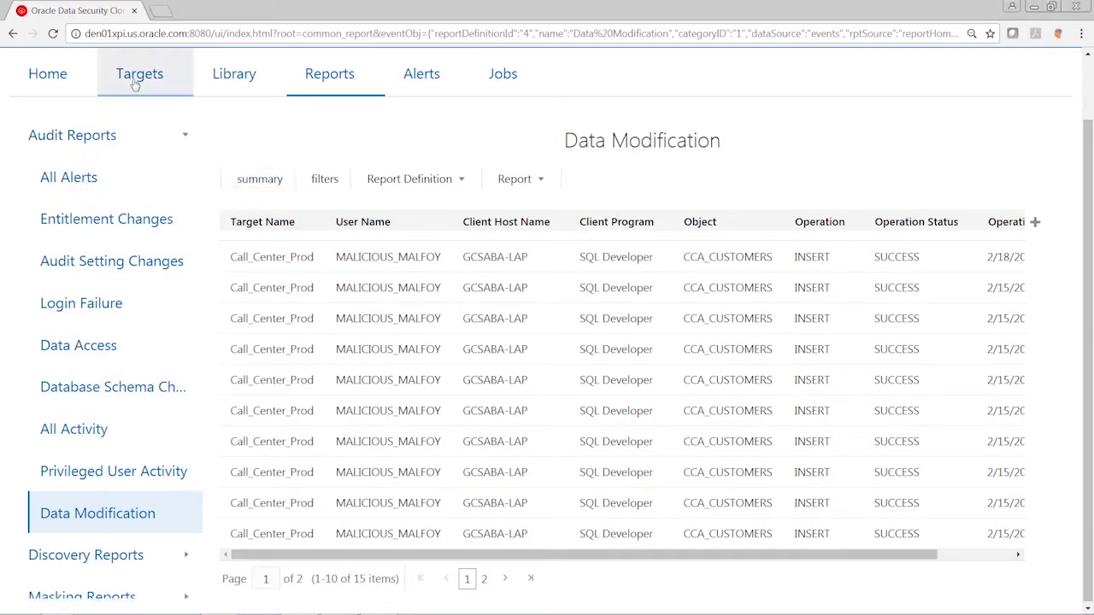
# Return to the reports overview and look over the available audit, discovery, masking and custom reports
pyautogui.click(318, 75)
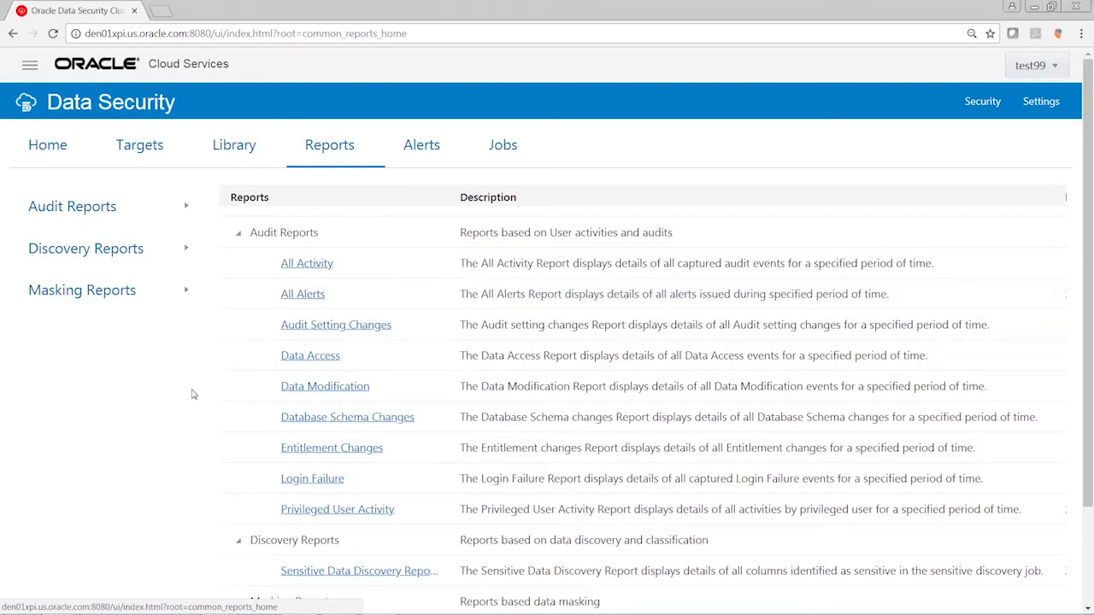
pyautogui.scroll(-3, 193, 394)
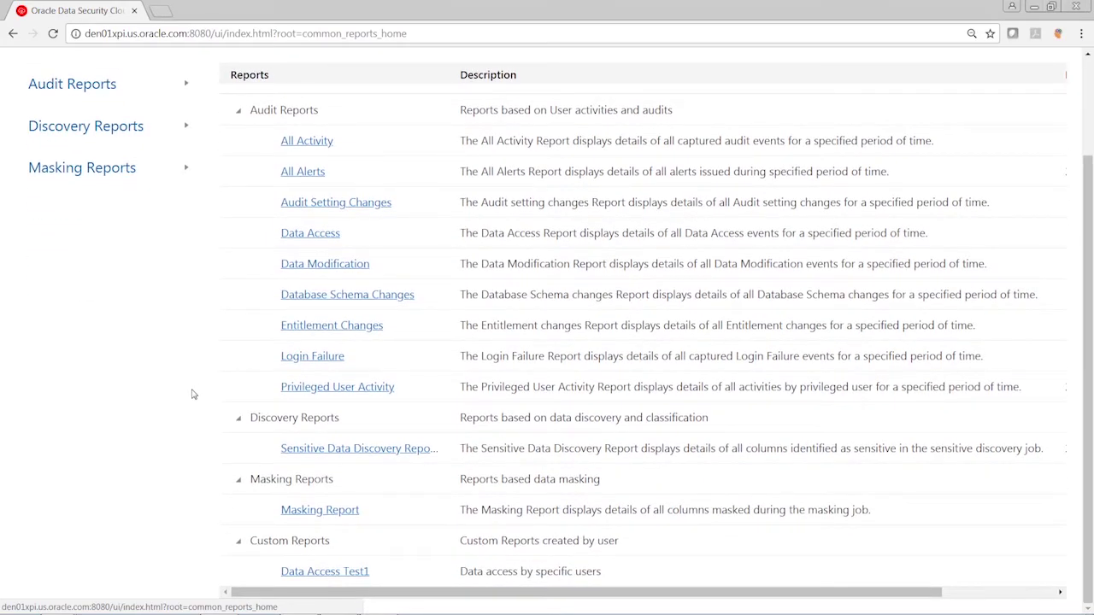
pyautogui.scroll(2, 193, 394)
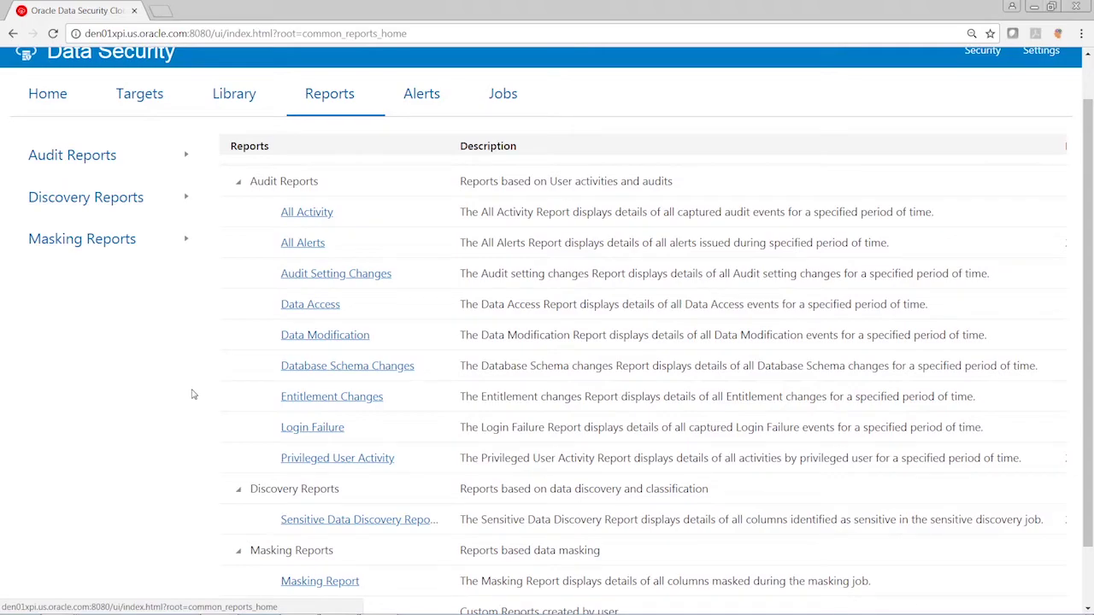
pyautogui.scroll(-2, 193, 394)
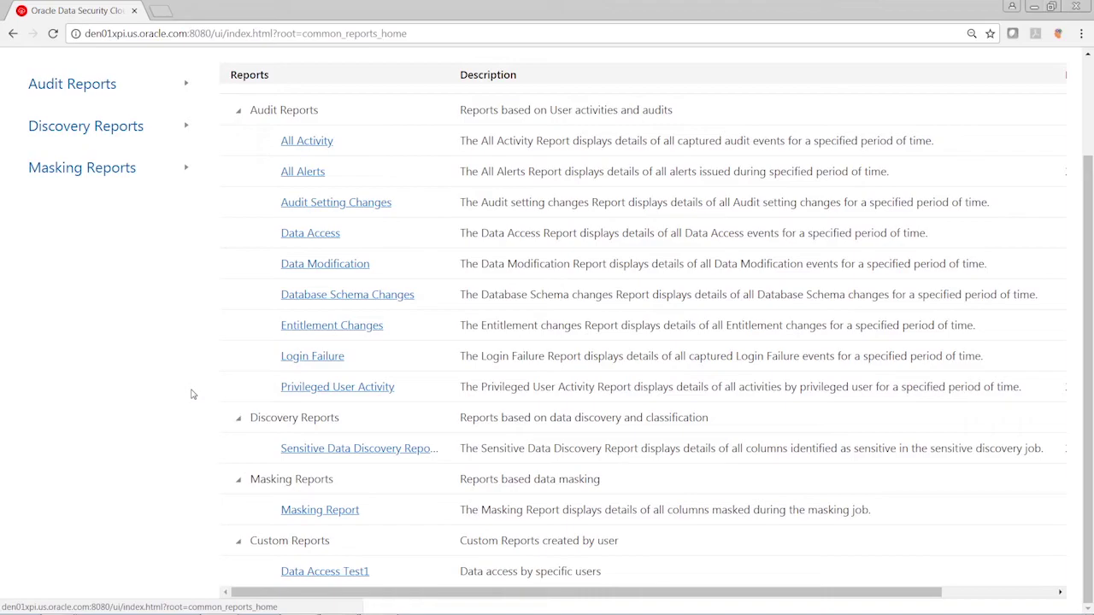
pyautogui.scroll(3, 180, 378)
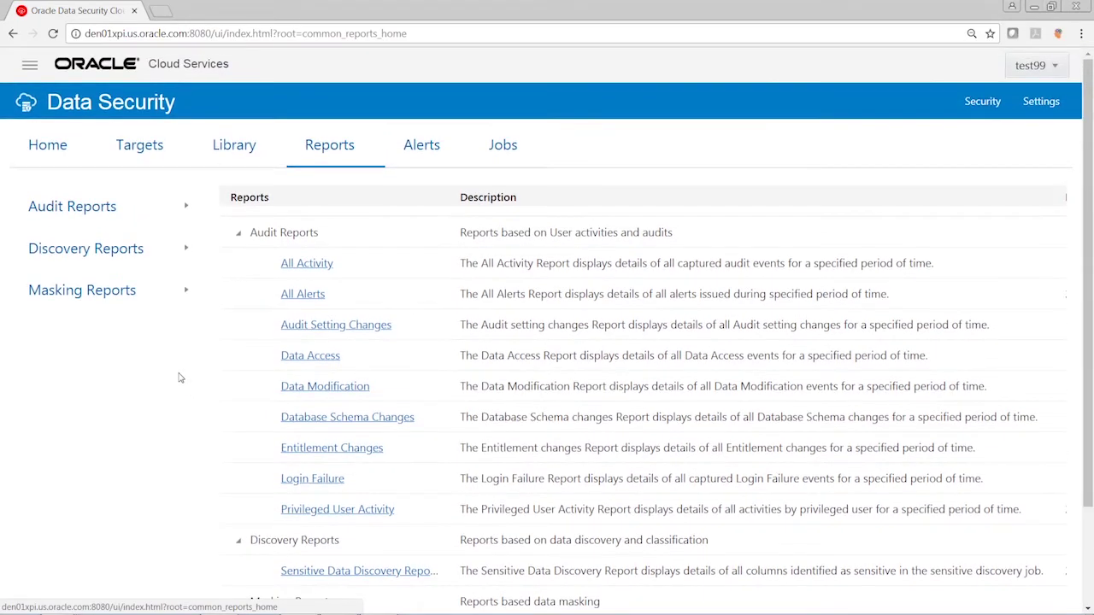